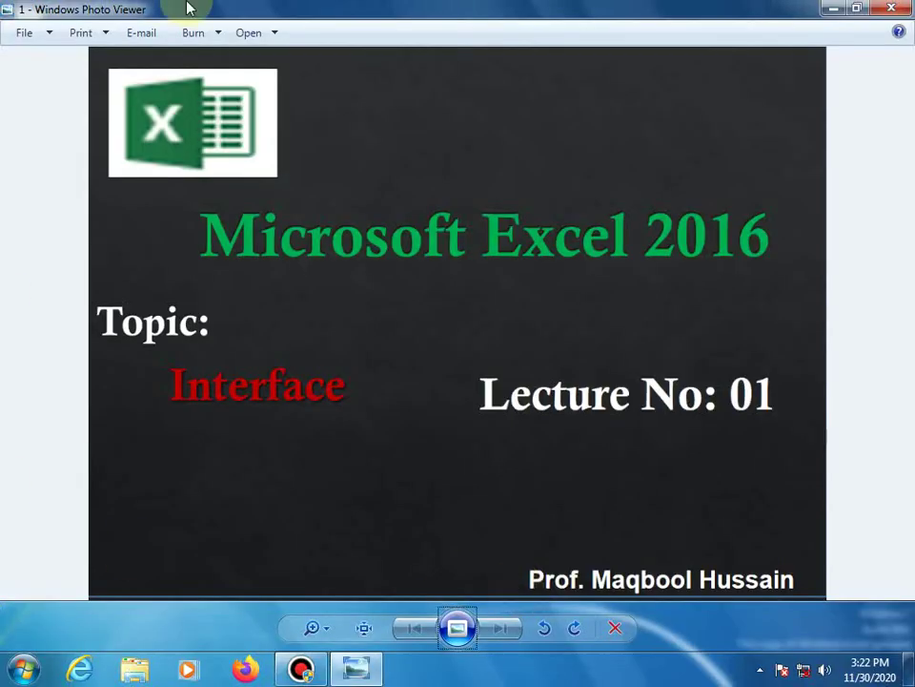
Step: Close the Windows Photo Viewer showing the Excel lecture title slide
click(904, 9)
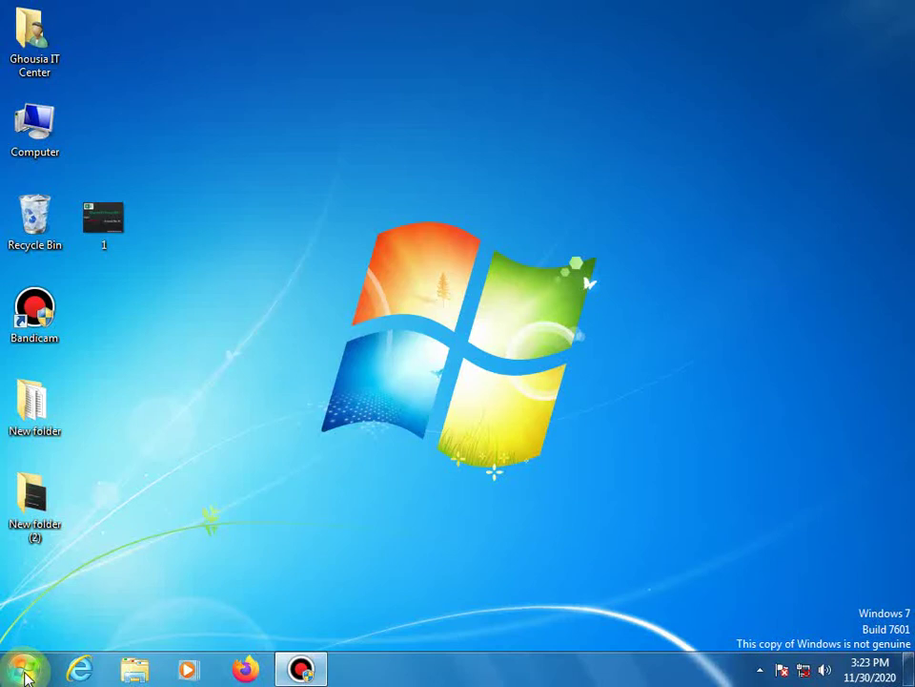
Step: Search the Start menu for 'ex' and launch Excel 2016 from the results
click(26, 675)
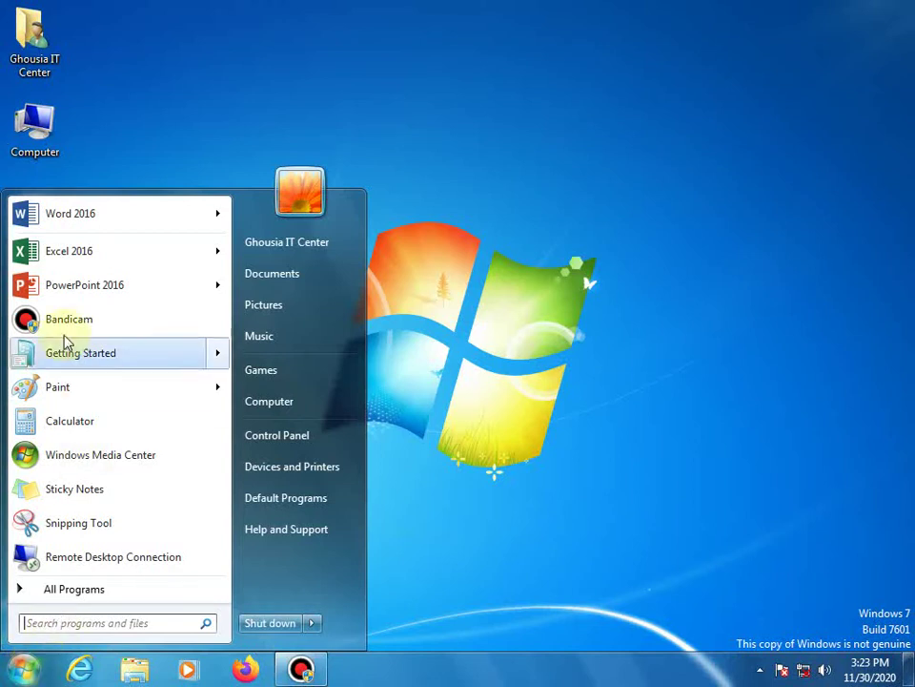
mouse_move(67, 255)
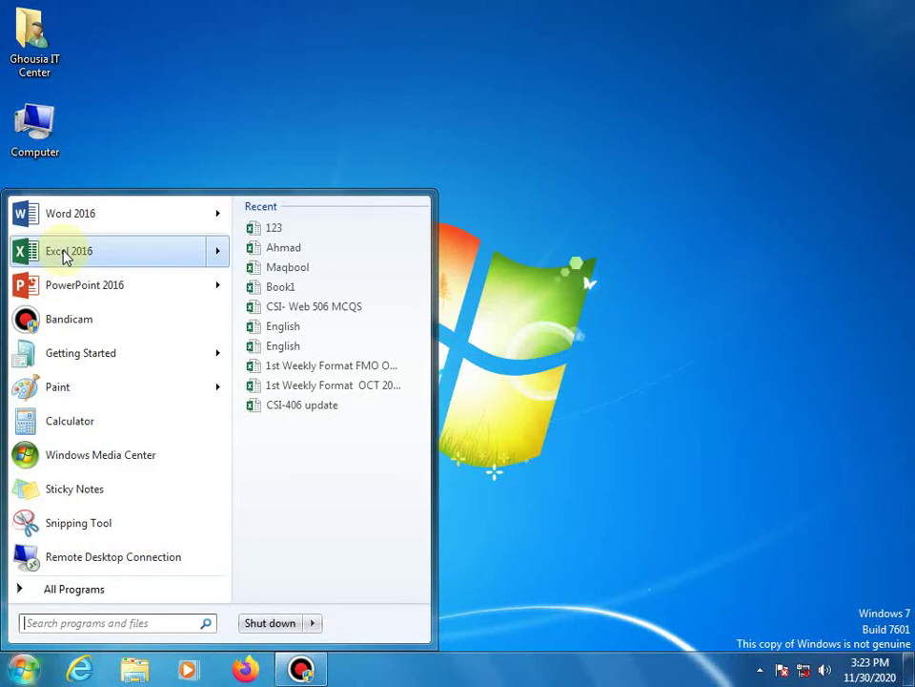
click(54, 621)
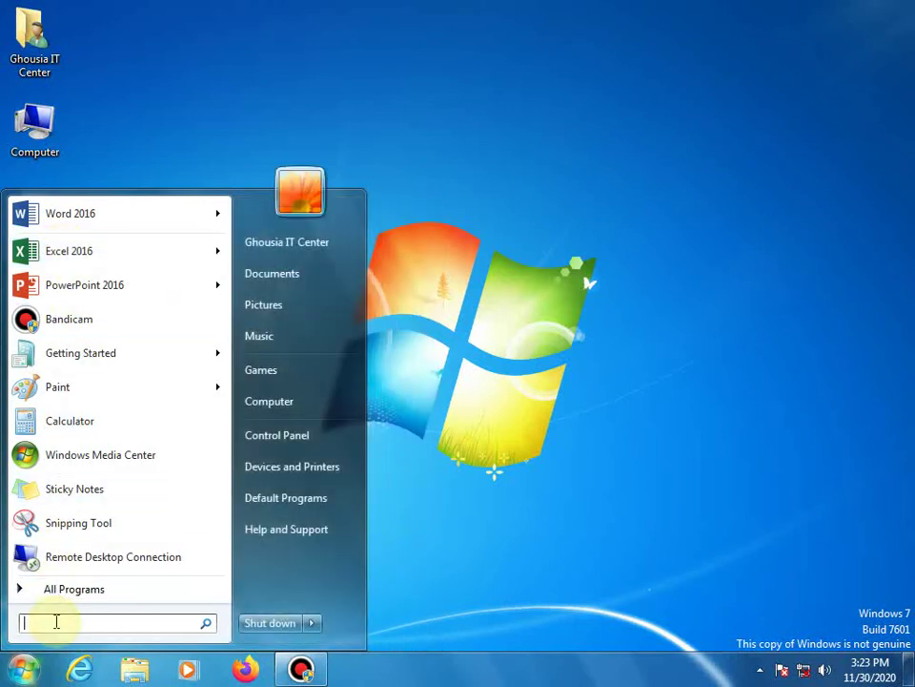
text(ex)
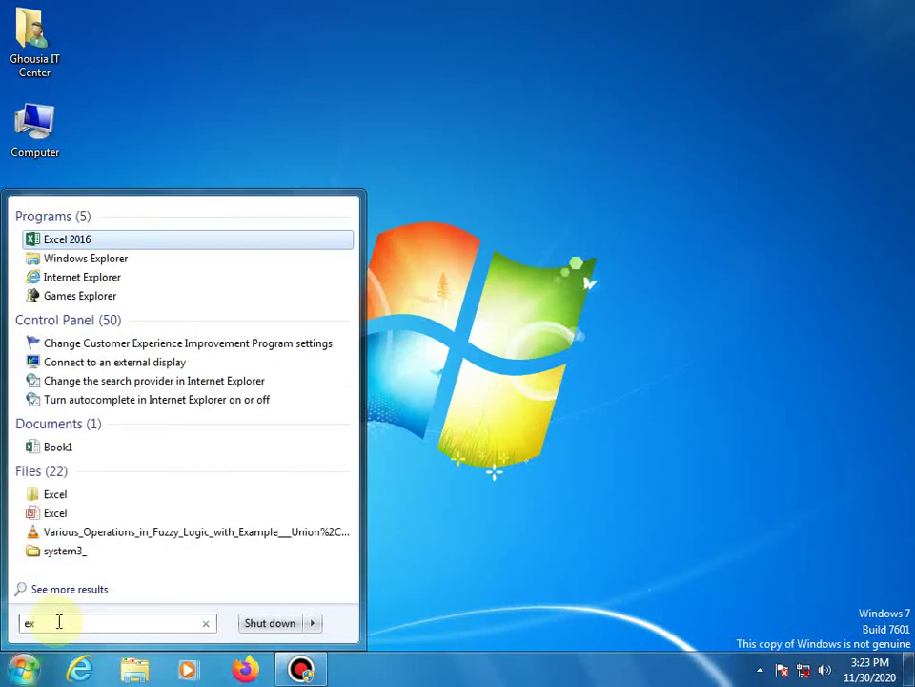
click(73, 246)
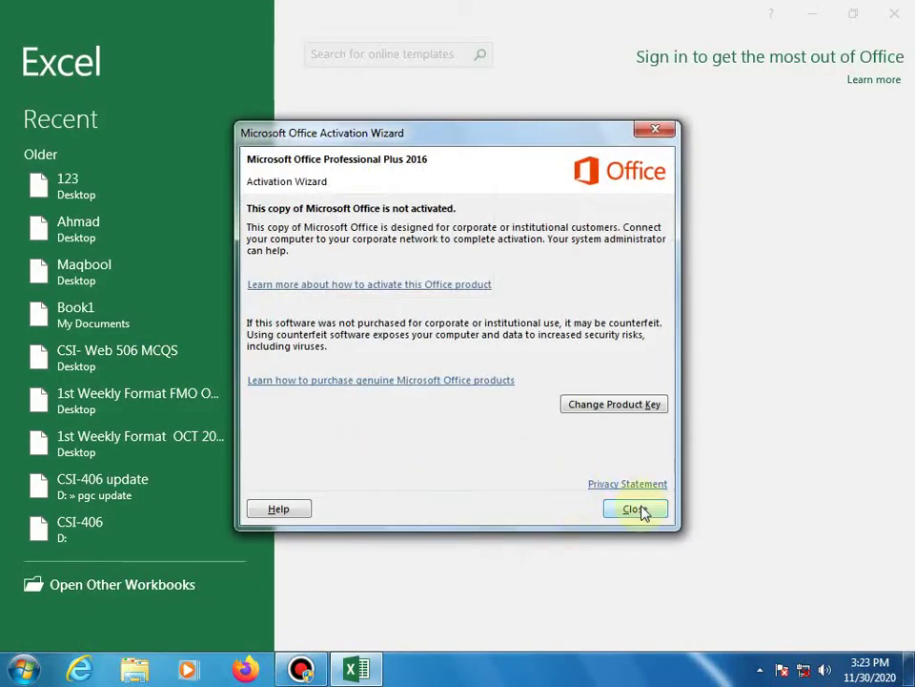
Step: Dismiss the Office activation notice, browse the templates, and create a blank workbook
click(635, 509)
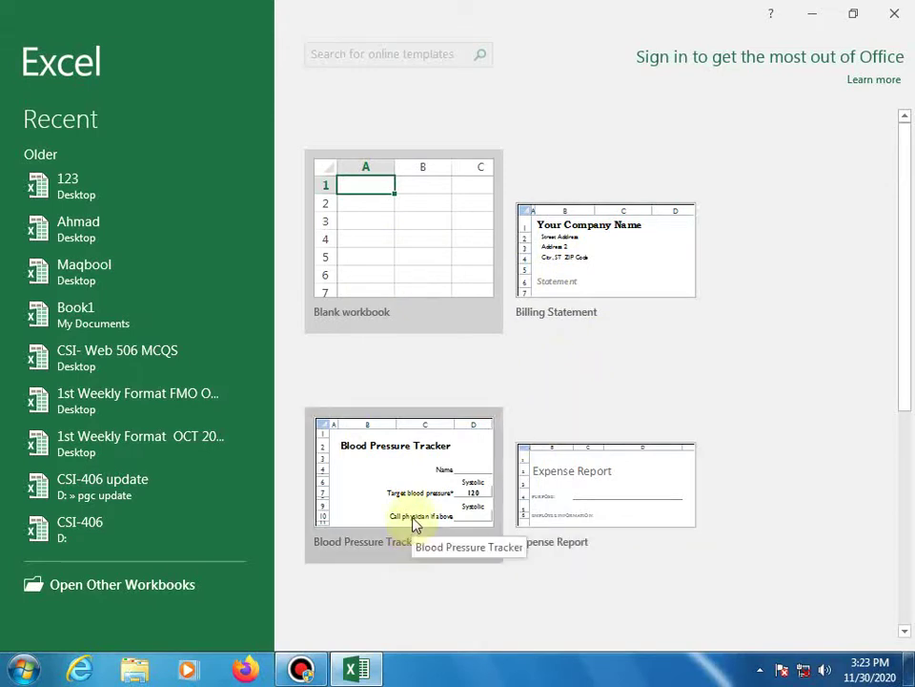
scroll(515, 487, down, 3)
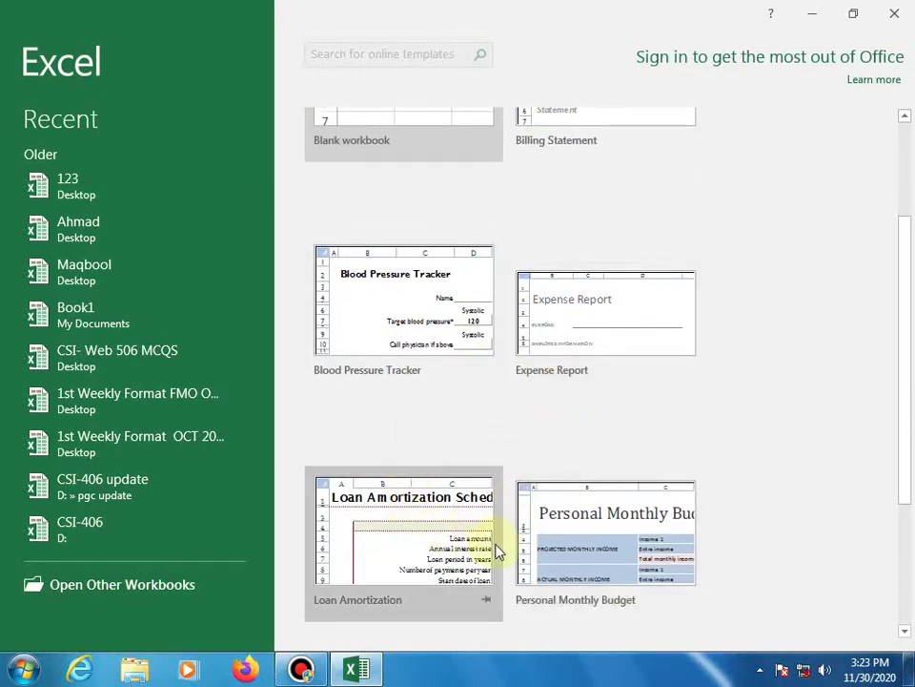
scroll(494, 548, down, 5)
scroll(461, 458, up, 1)
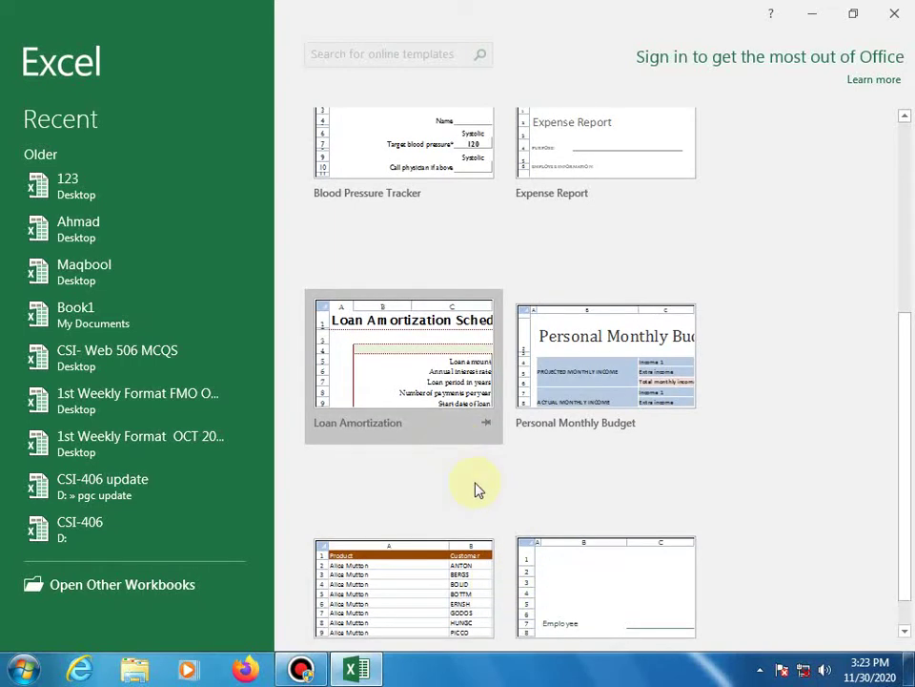
scroll(508, 498, up, 7)
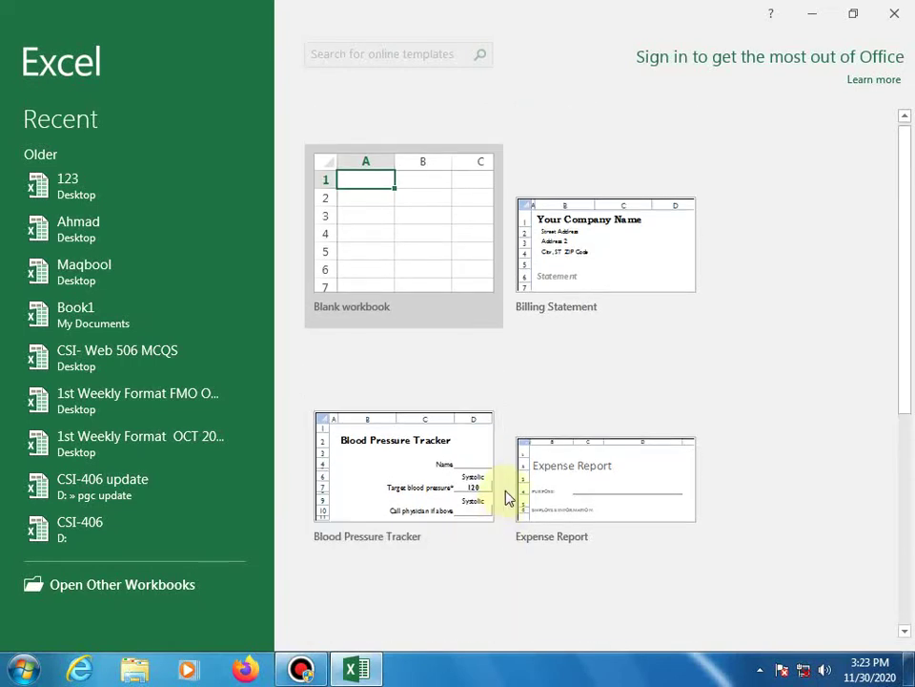
click(389, 243)
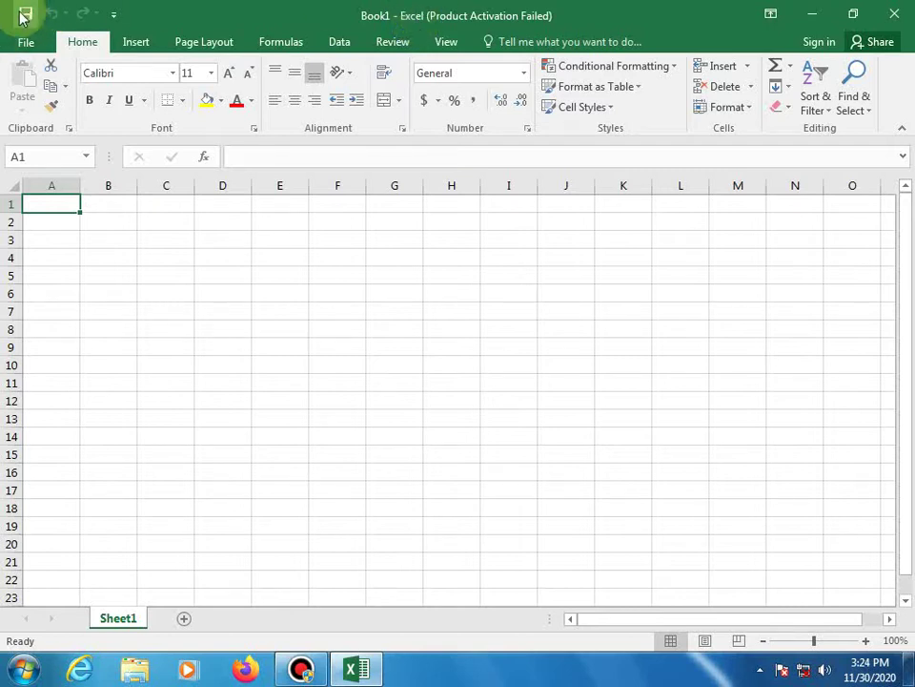
Step: Open the Customize Quick Access Toolbar dropdown and close it again
click(113, 17)
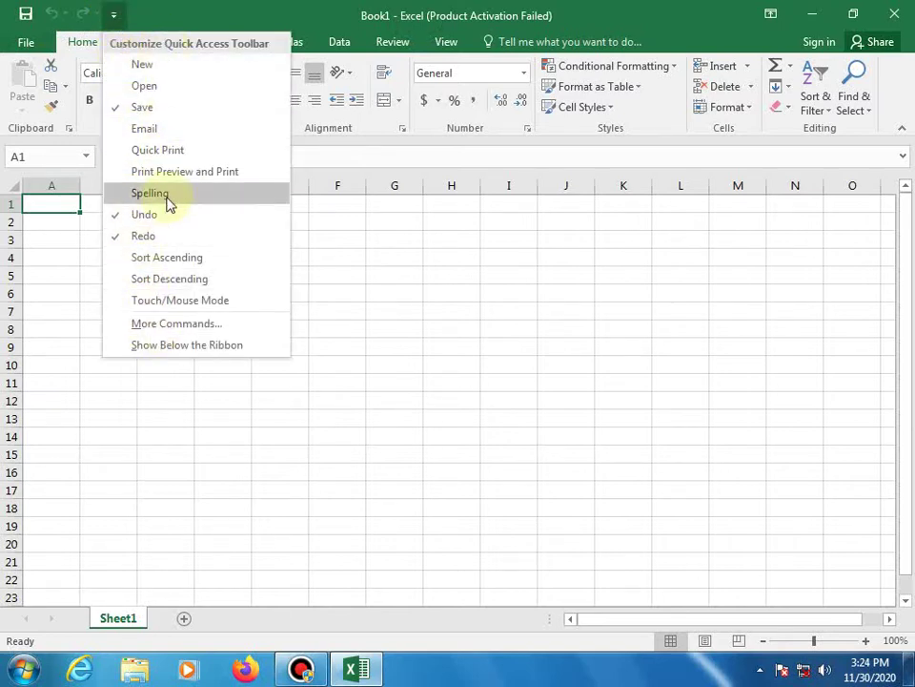
click(469, 322)
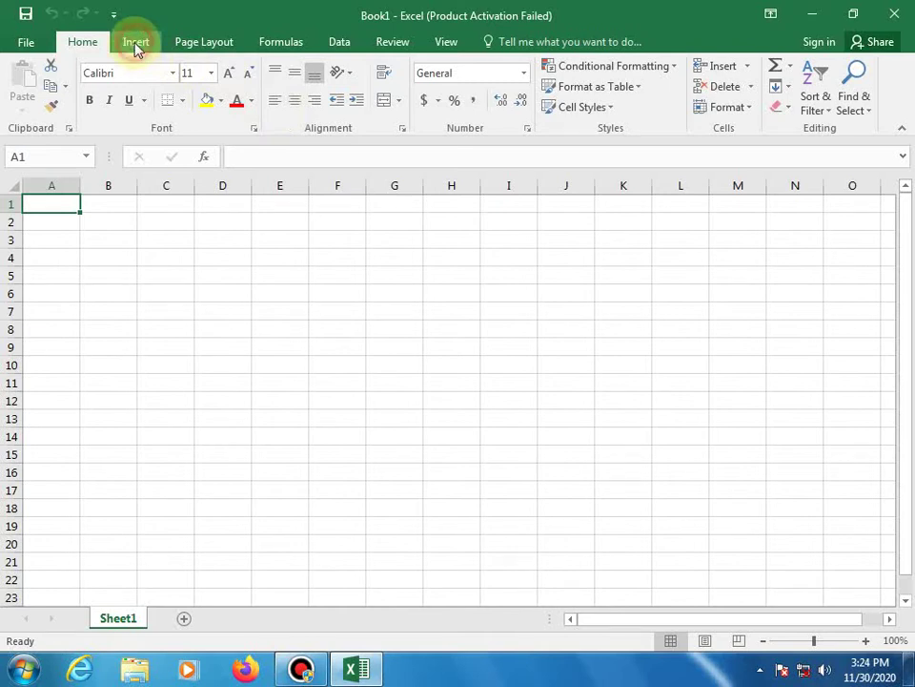
Step: Browse the Insert, Page Layout, Formulas, Data, Review and View tabs, then open File backstage
click(135, 44)
click(212, 44)
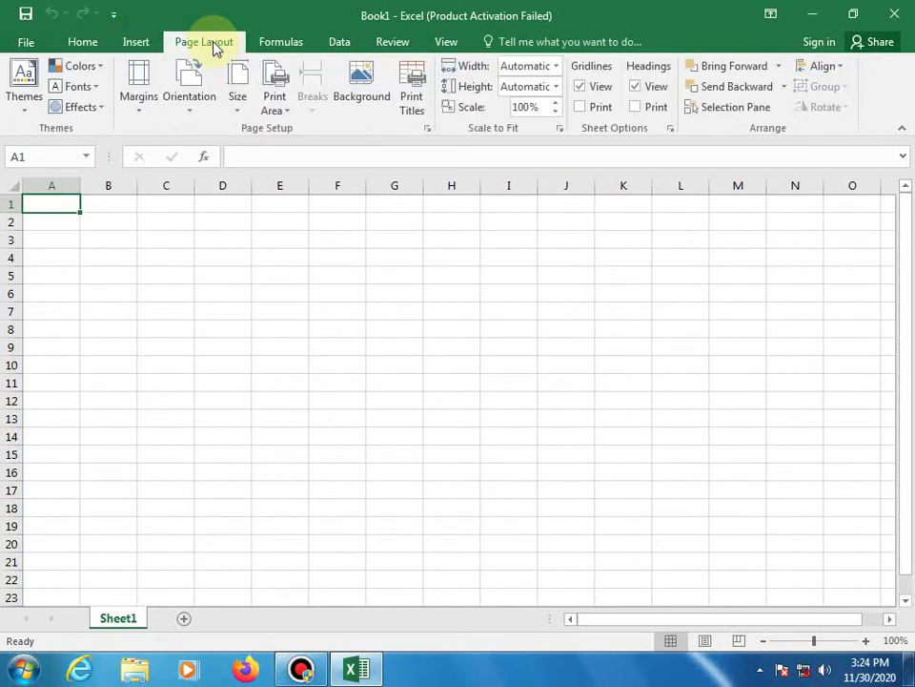
click(293, 45)
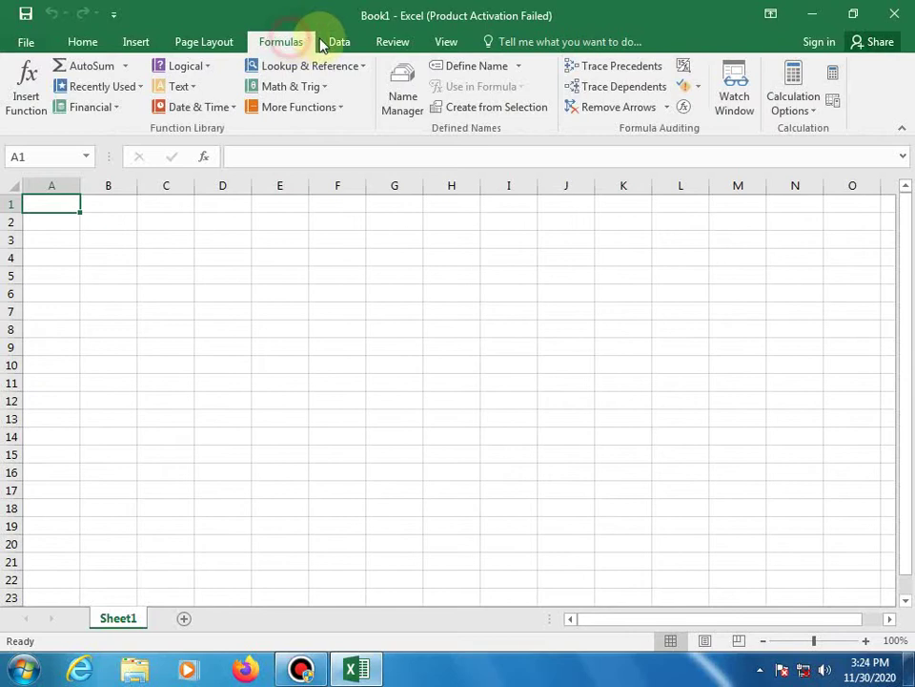
click(351, 45)
click(394, 43)
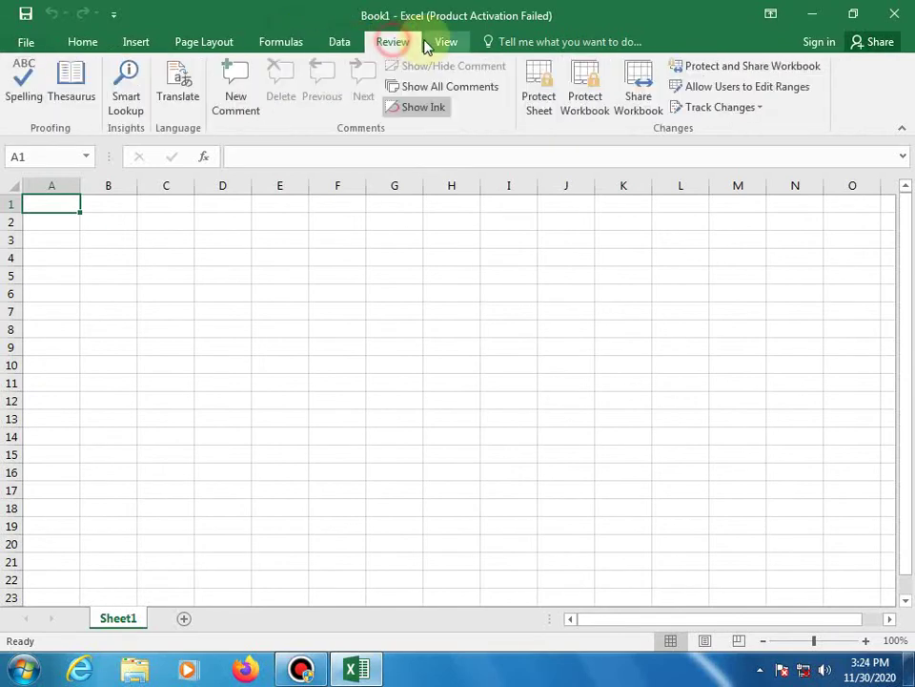
click(434, 42)
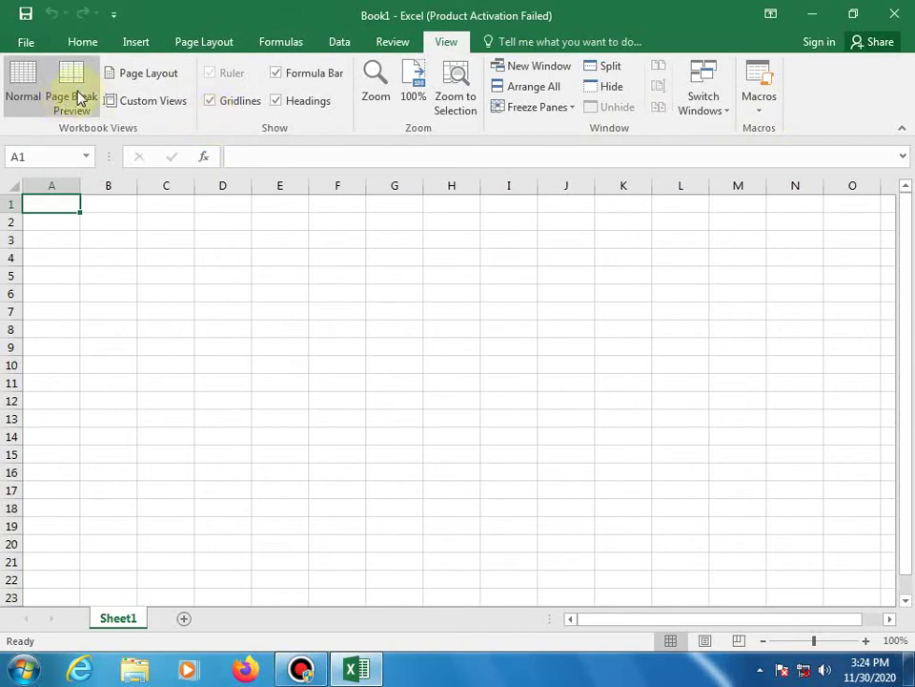
click(25, 41)
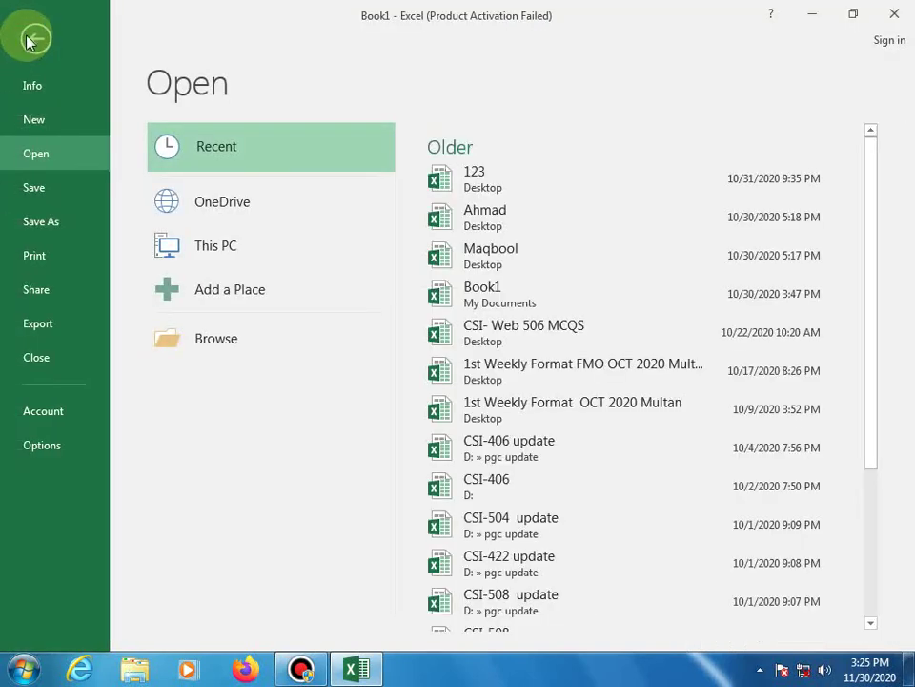
Step: Leave backstage and return to the Home tab over the empty Sheet1
click(33, 38)
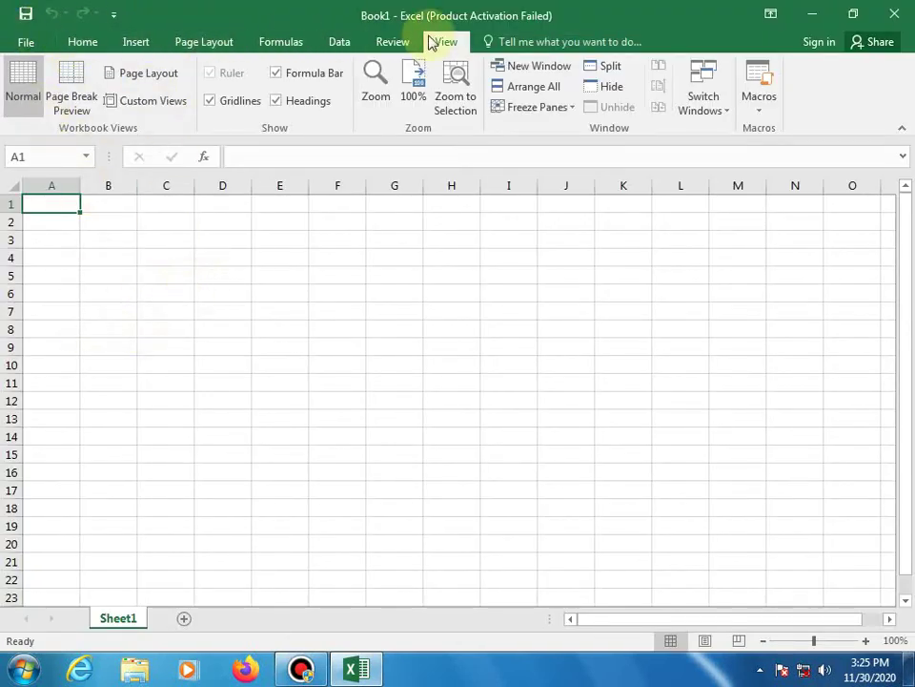
click(77, 45)
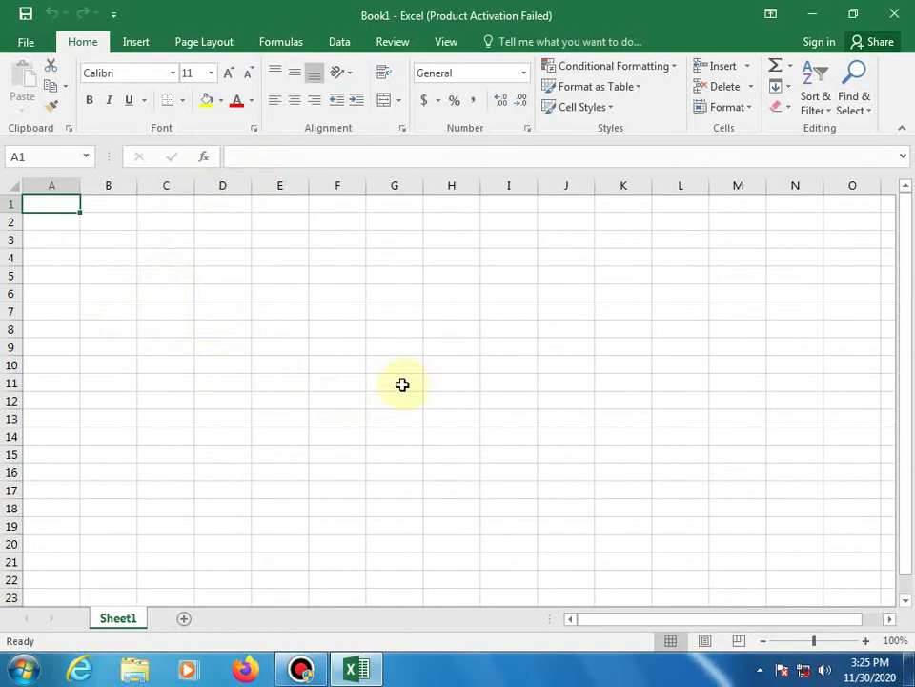
click(403, 384)
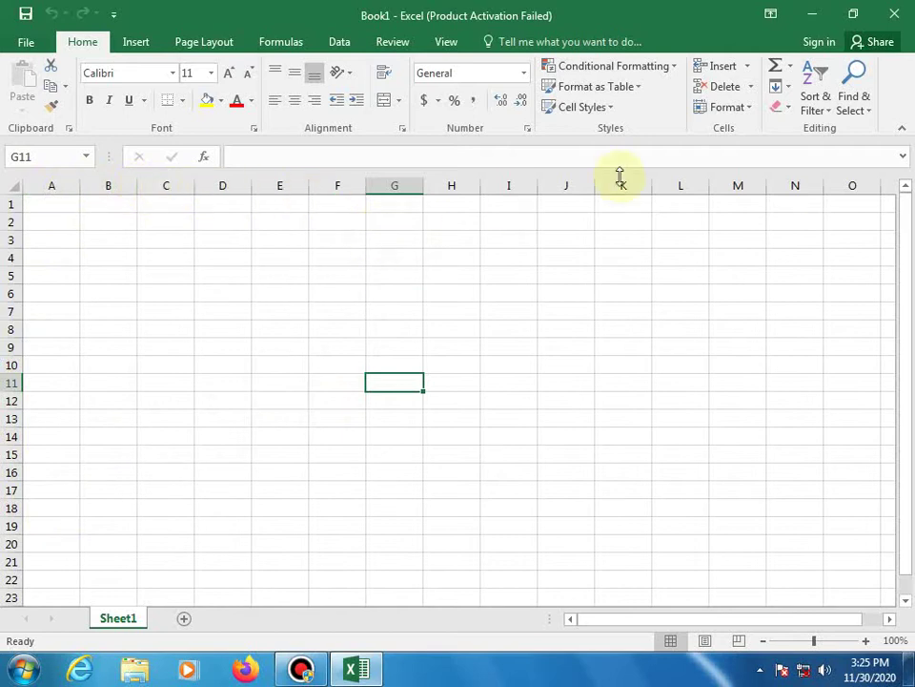
click(892, 619)
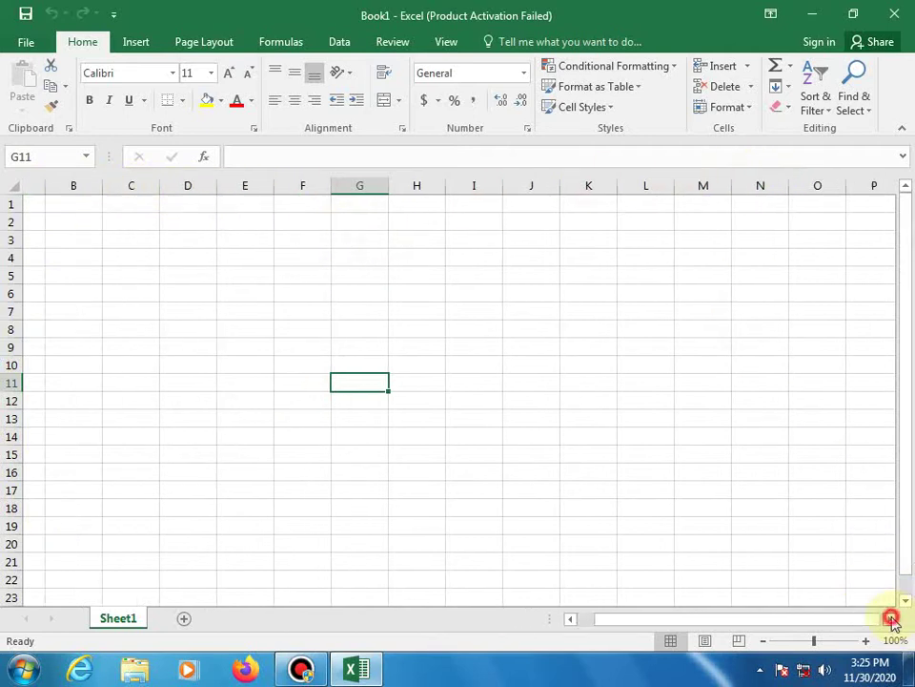
click(891, 619)
click(892, 619)
click(892, 619)
click(891, 618)
click(891, 619)
drag(756, 618, 596, 625)
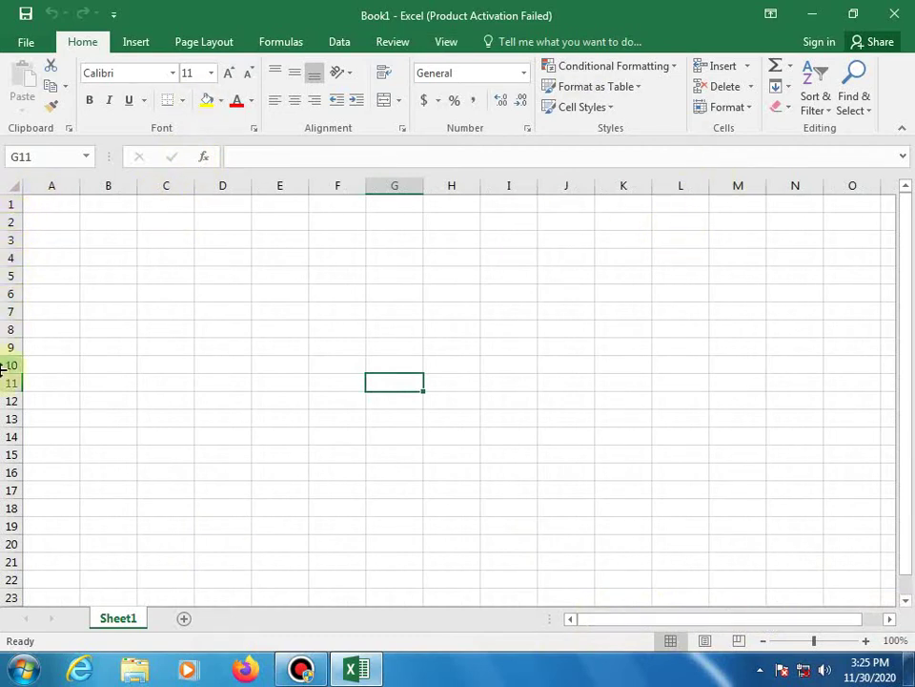
scroll(31, 471, down, 2)
scroll(31, 470, down, 4)
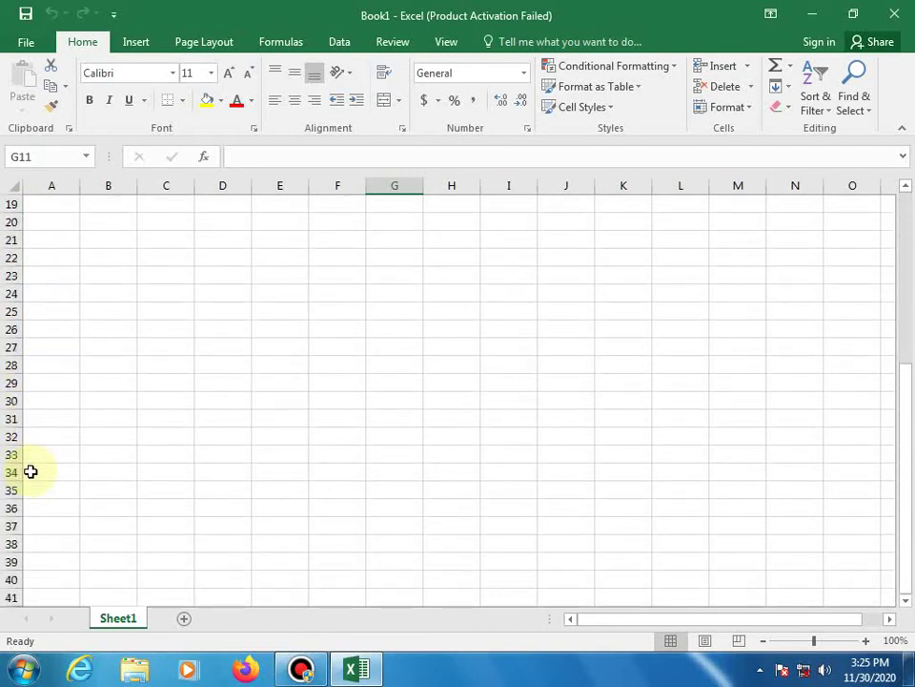
scroll(30, 472, down, 8)
scroll(28, 472, down, 7)
scroll(29, 472, down, 2)
scroll(30, 473, up, 1)
scroll(34, 472, up, 8)
scroll(42, 469, up, 8)
scroll(42, 469, up, 6)
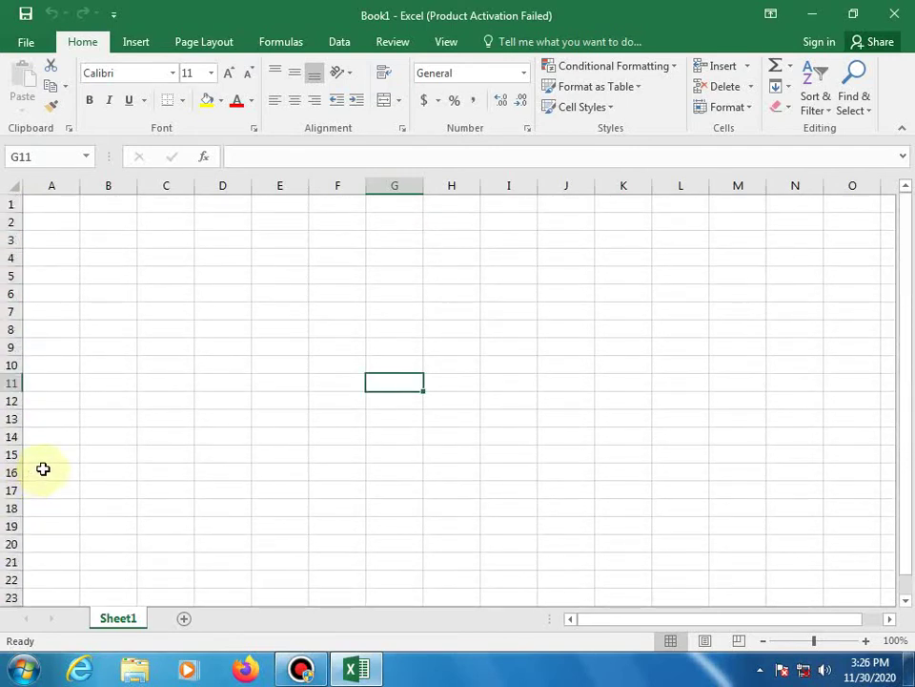
click(185, 330)
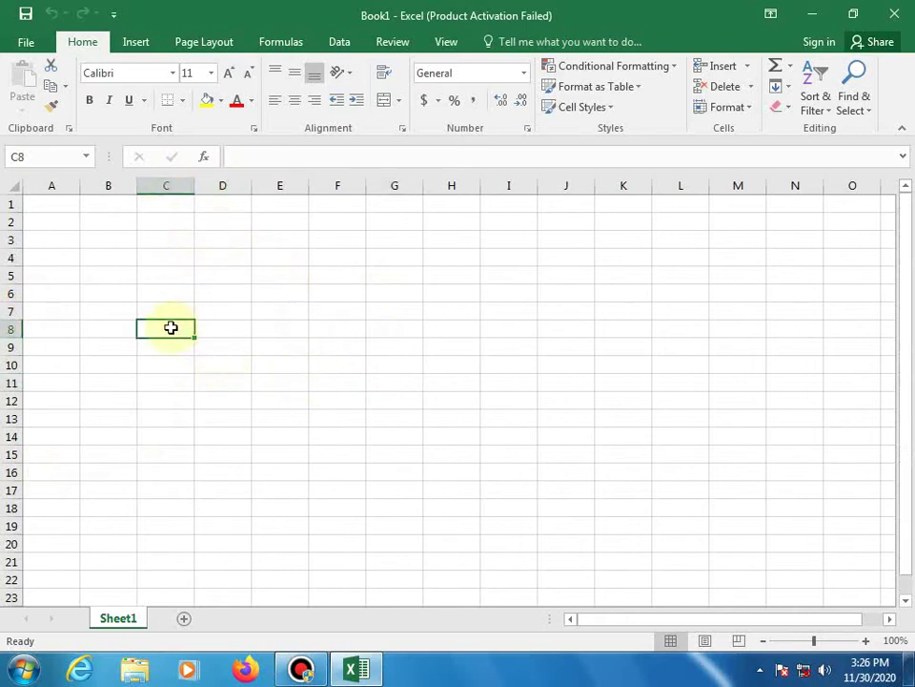
click(327, 307)
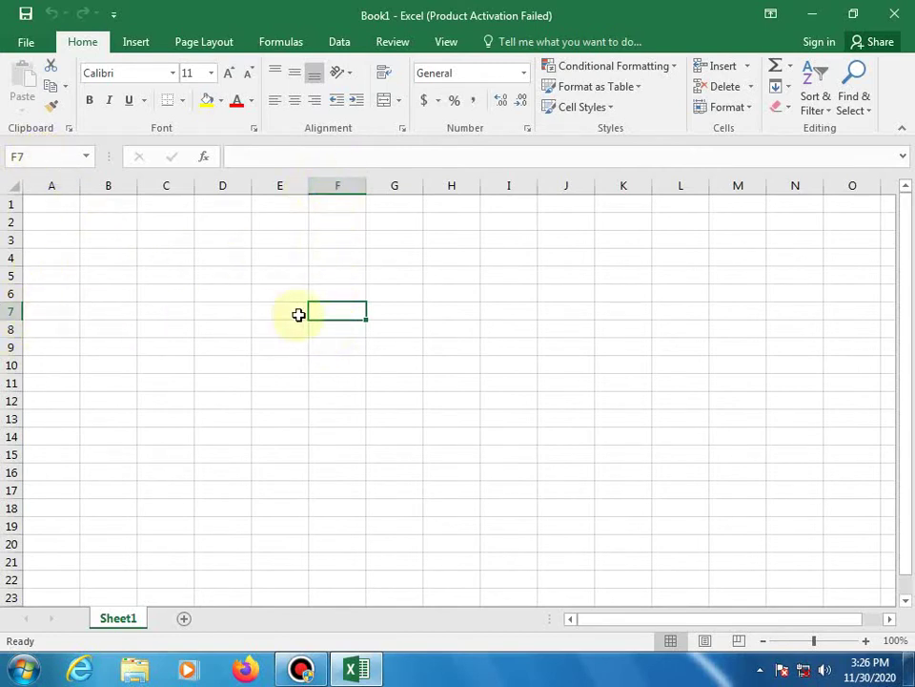
click(691, 396)
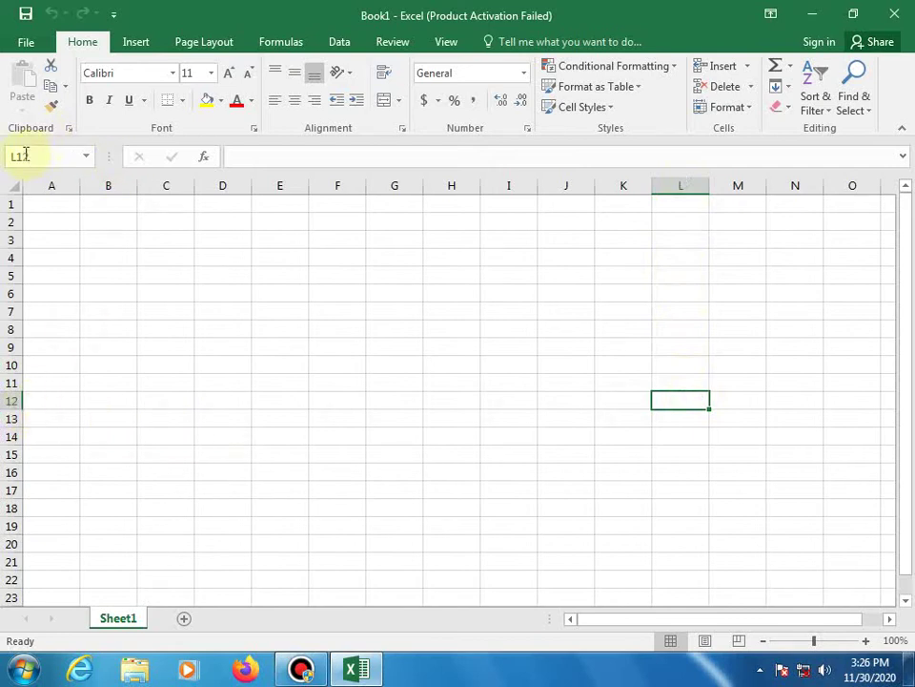
click(286, 560)
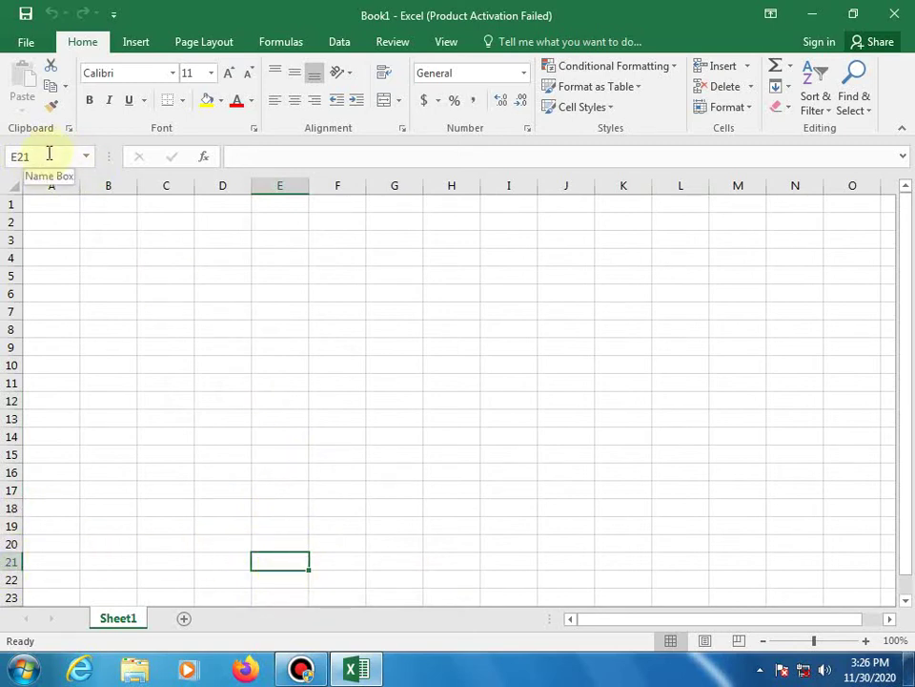
click(289, 150)
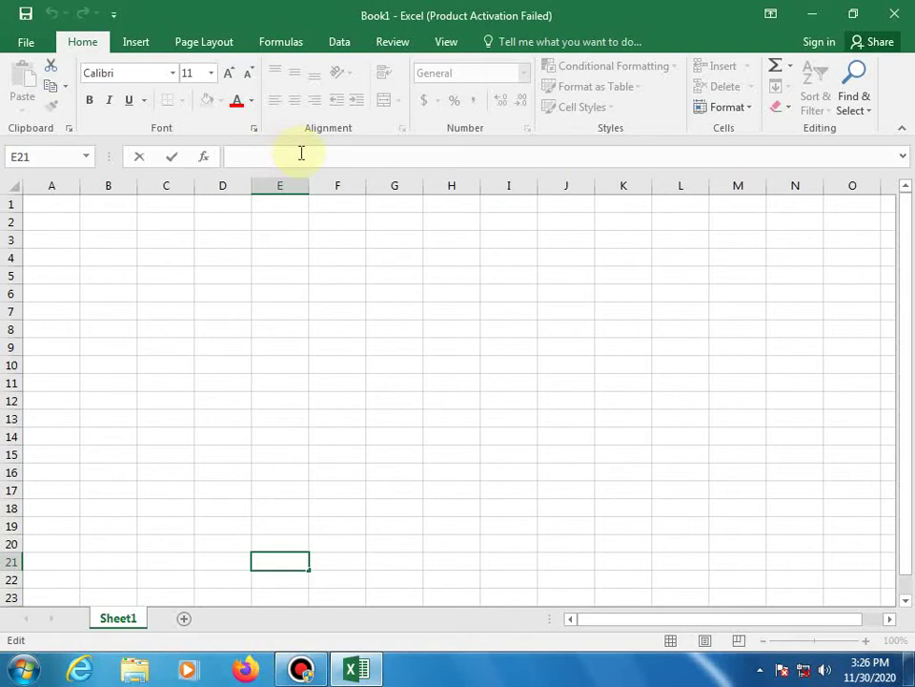
click(270, 270)
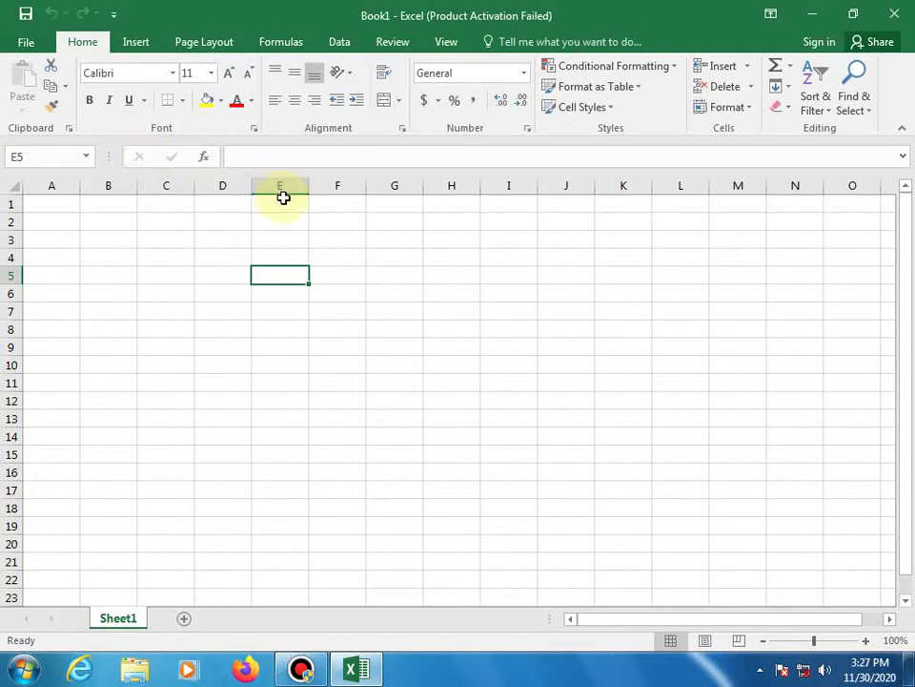
click(199, 239)
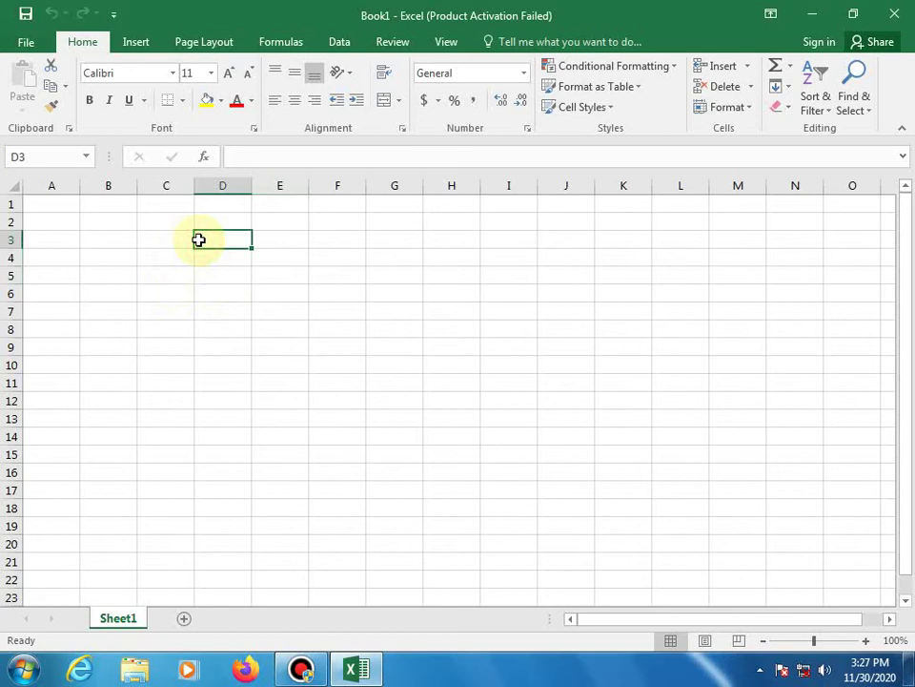
Step: Enter 1, 2, 3 in D3:D5 and autofill the series down to 17 in D19
text(1)
key(Return)
text(2)
key(Return)
text(3)
key(Return)
drag(208, 241, 225, 282)
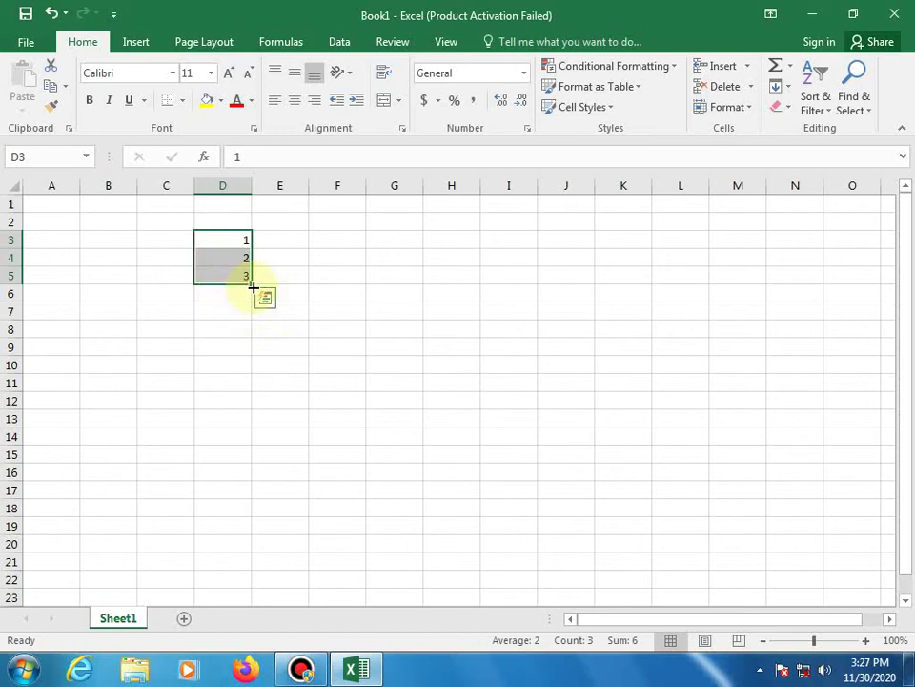
drag(253, 286, 338, 520)
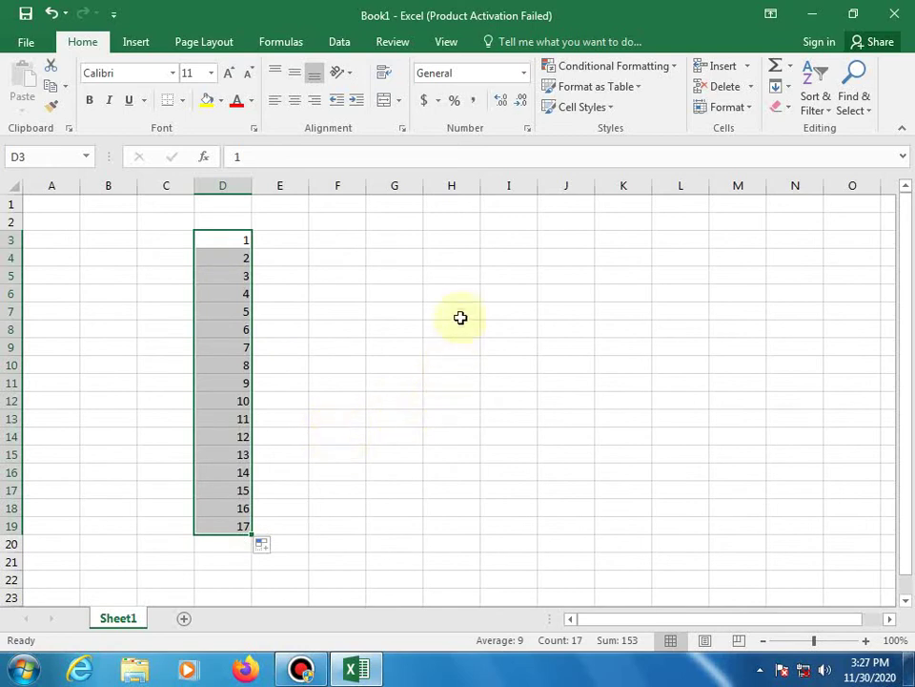
Step: Enter 5 in H5 and 10 in H6 as the start of a second series
click(459, 276)
text(5)
key(Return)
text(10)
key(Return)
click(461, 286)
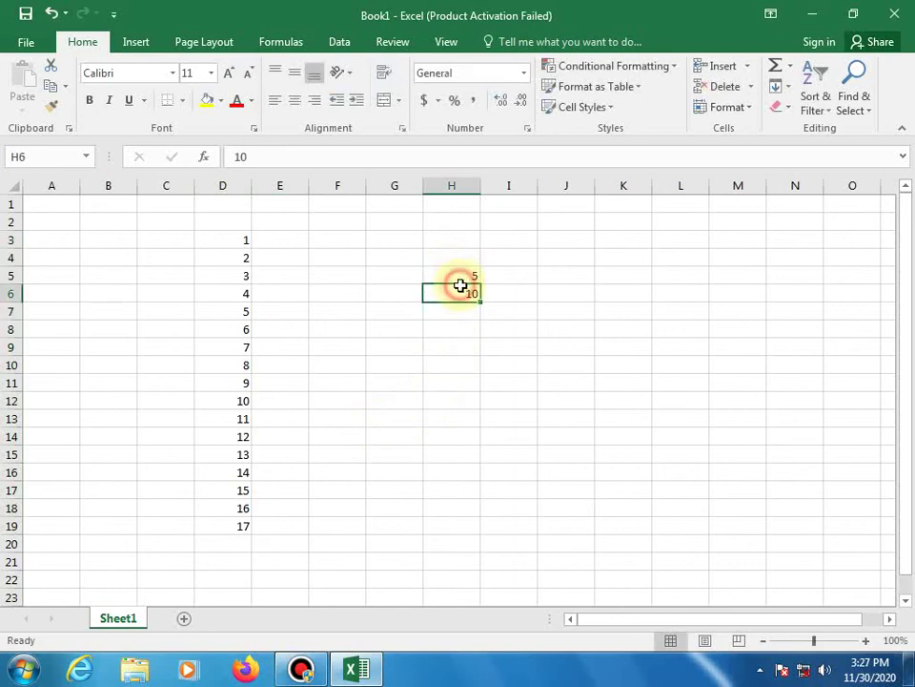
Step: Autofill H5:H6 down to H21 so column H counts from 5 to 85 by fives
drag(457, 275, 467, 292)
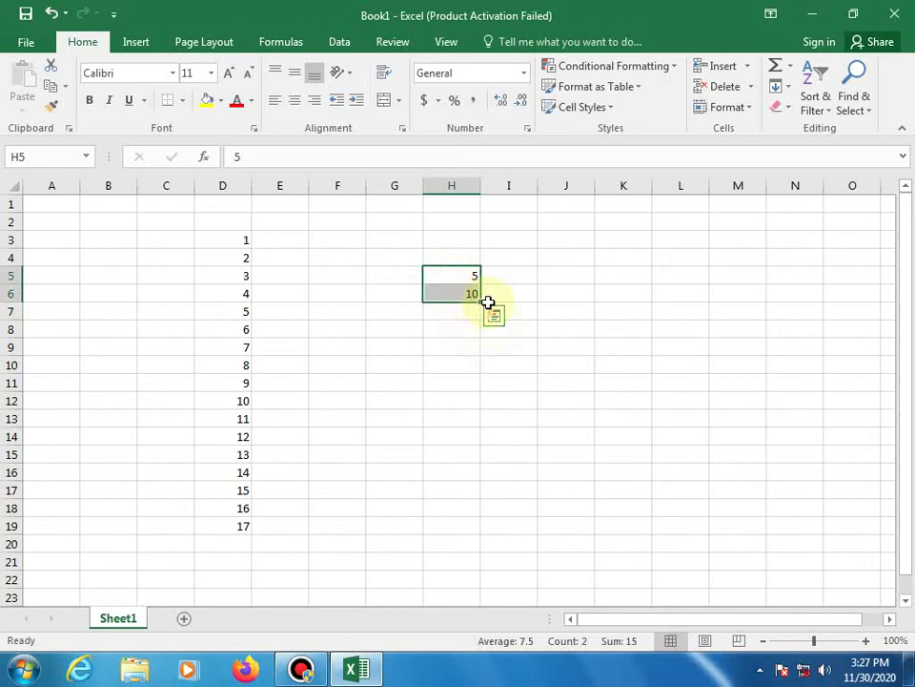
drag(482, 299, 492, 580)
click(676, 380)
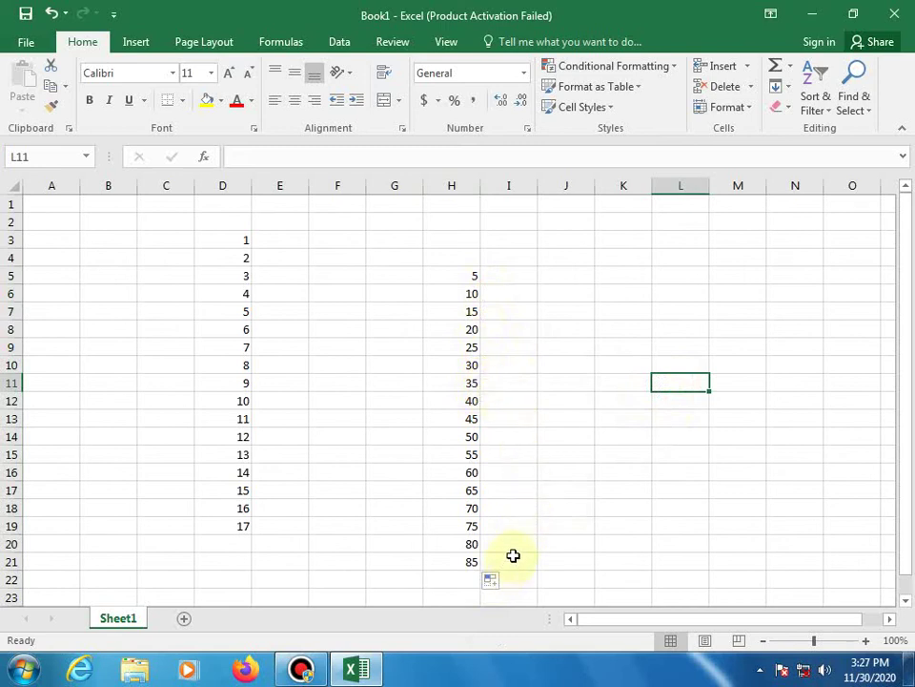
click(635, 274)
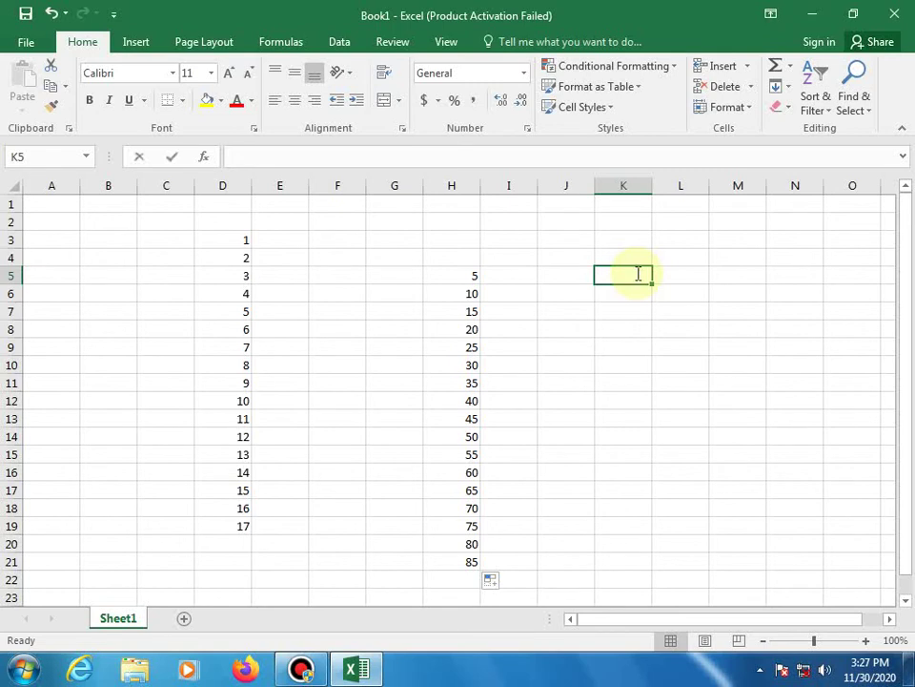
Step: Type Sunday in K5 and fill weekday names down to Tuesday in K14
text(sunday)
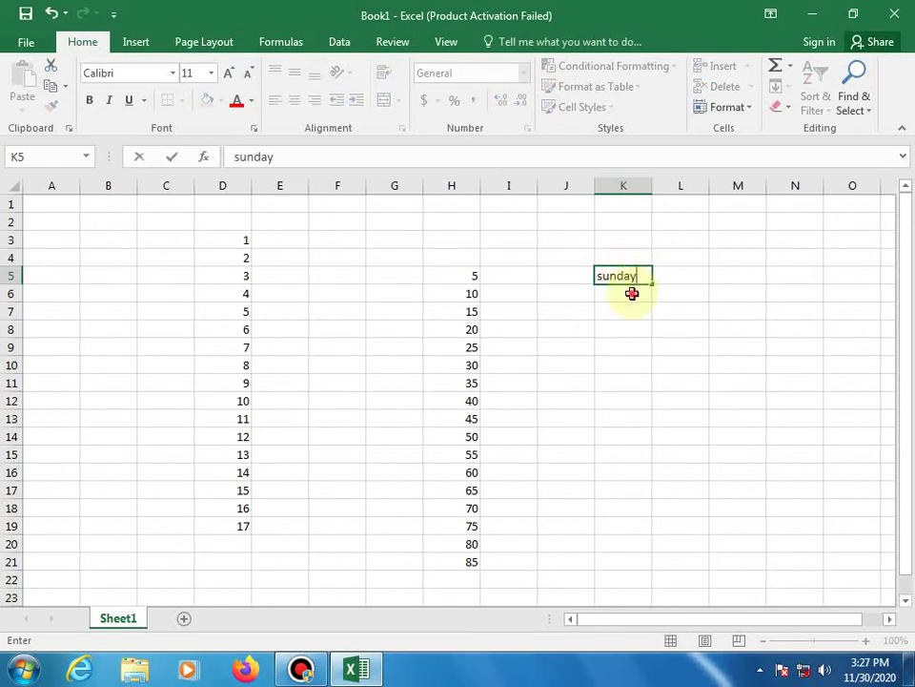
key(Return)
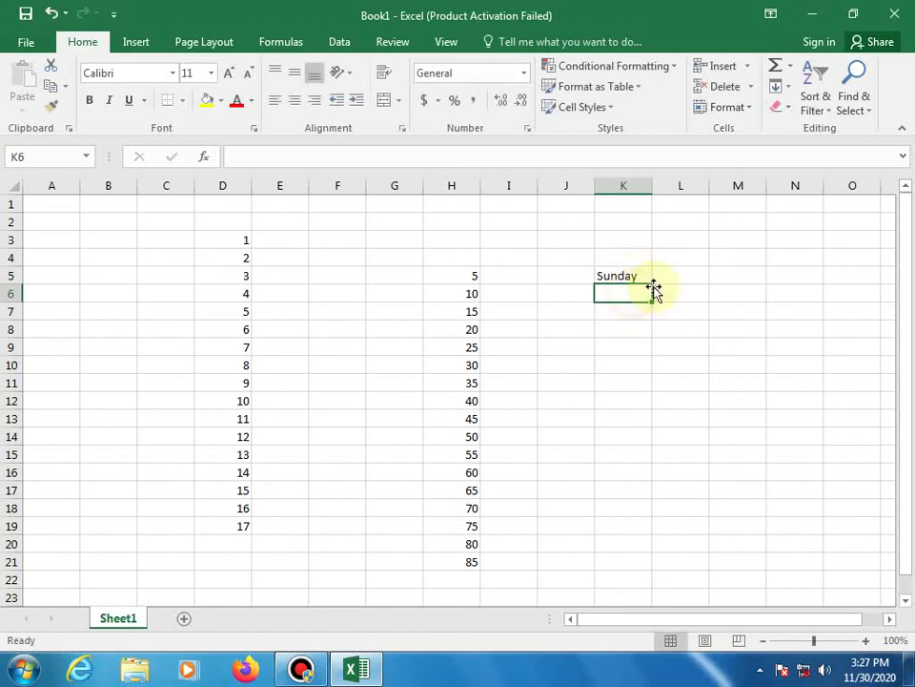
click(644, 275)
drag(653, 283, 638, 449)
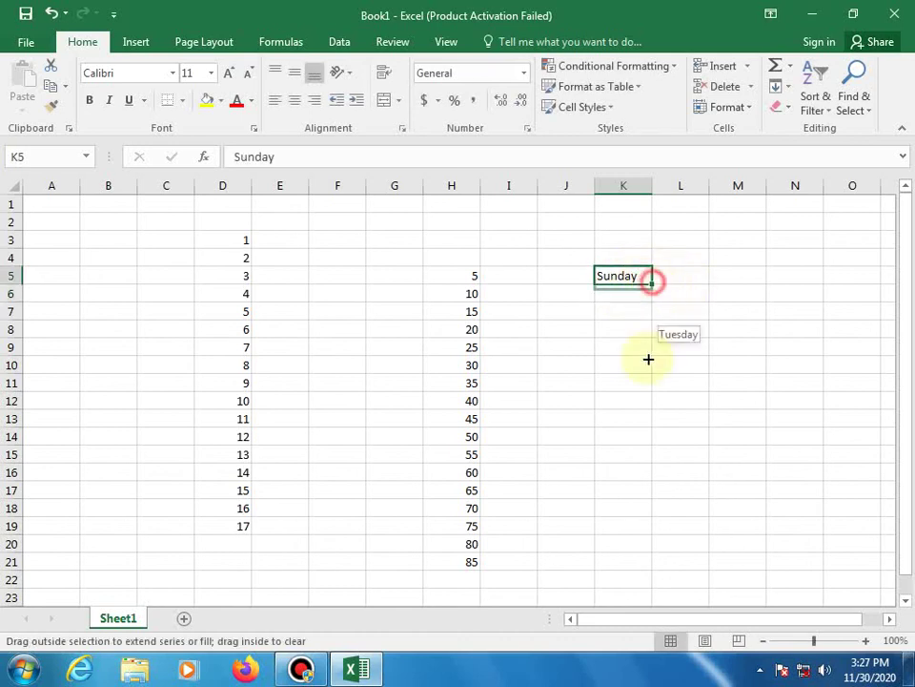
click(783, 344)
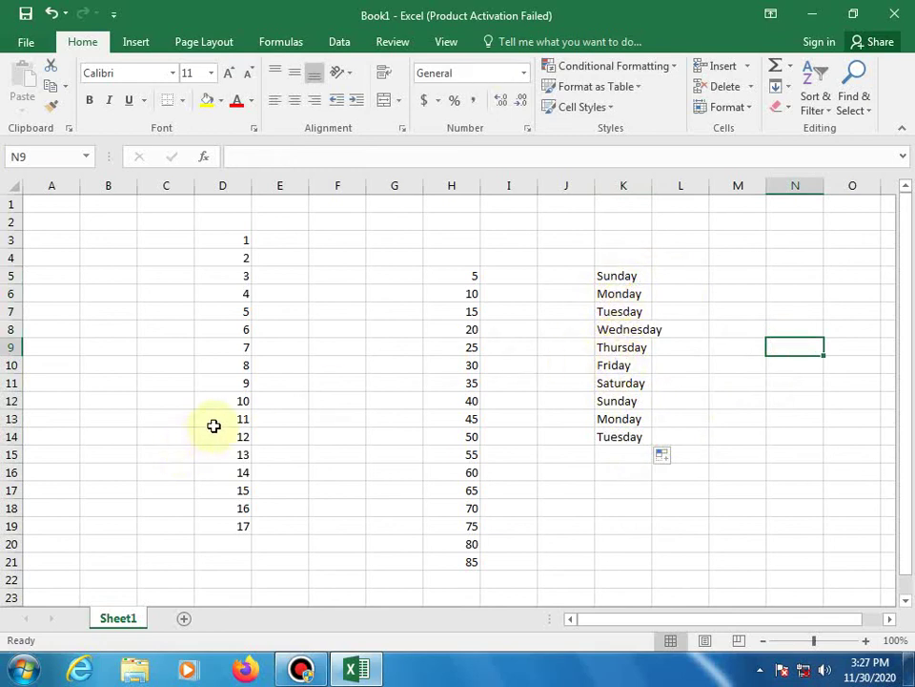
click(133, 348)
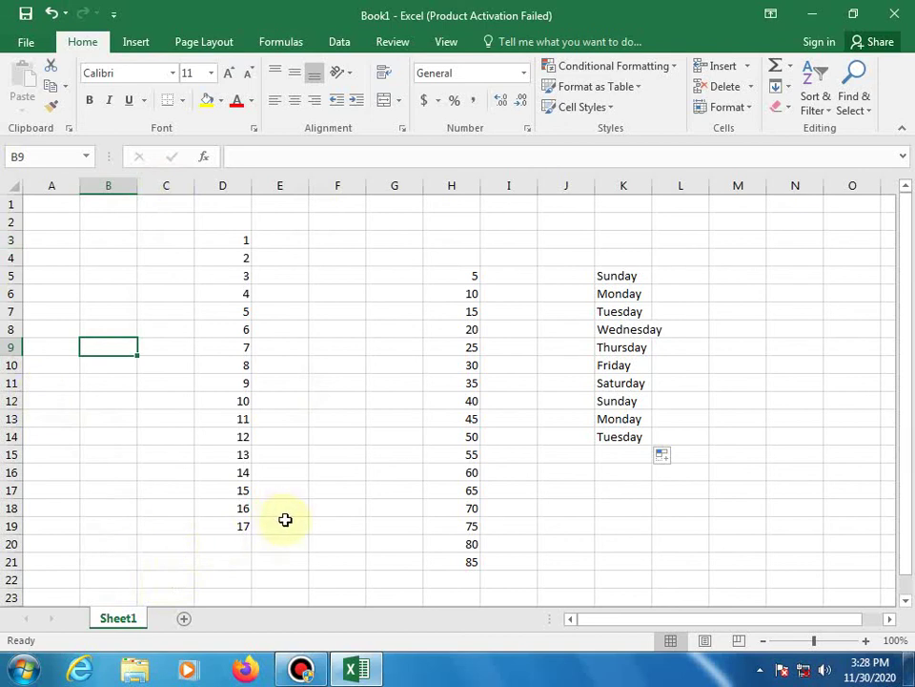
right_click(125, 622)
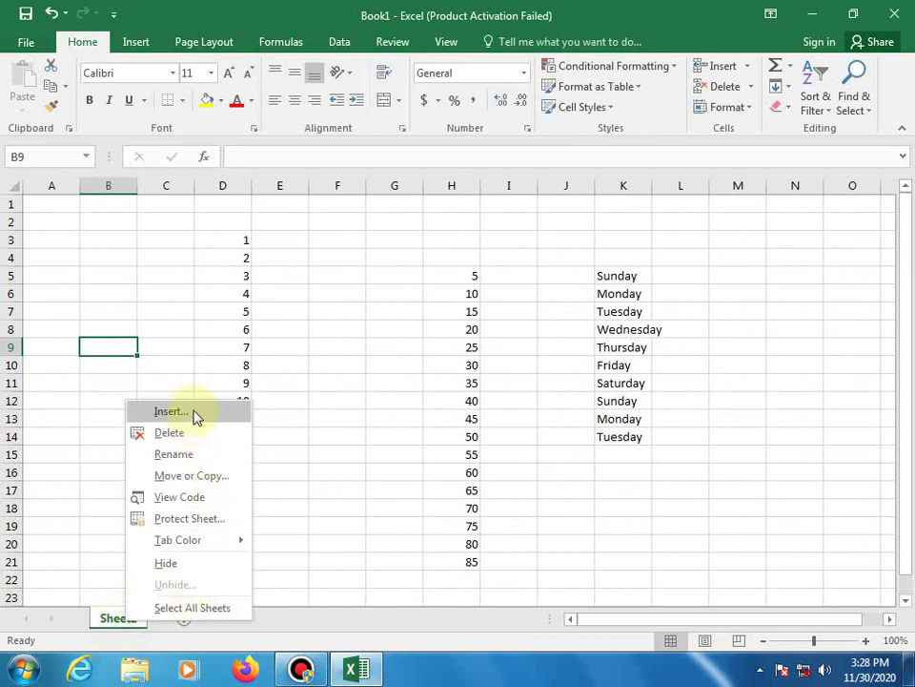
Step: Insert a new blank worksheet, Sheet2, before Sheet1
click(195, 414)
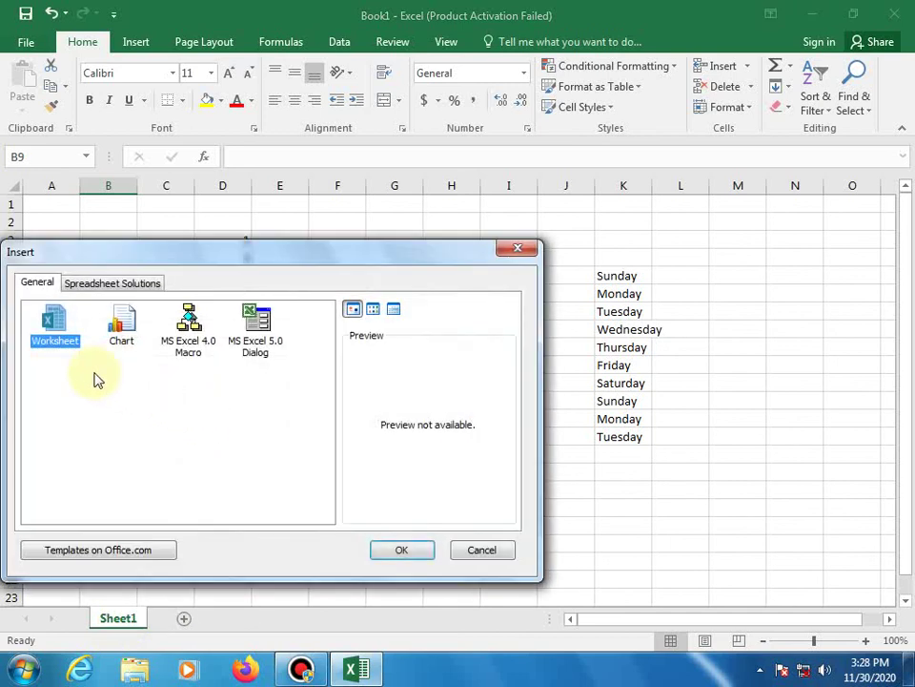
click(401, 551)
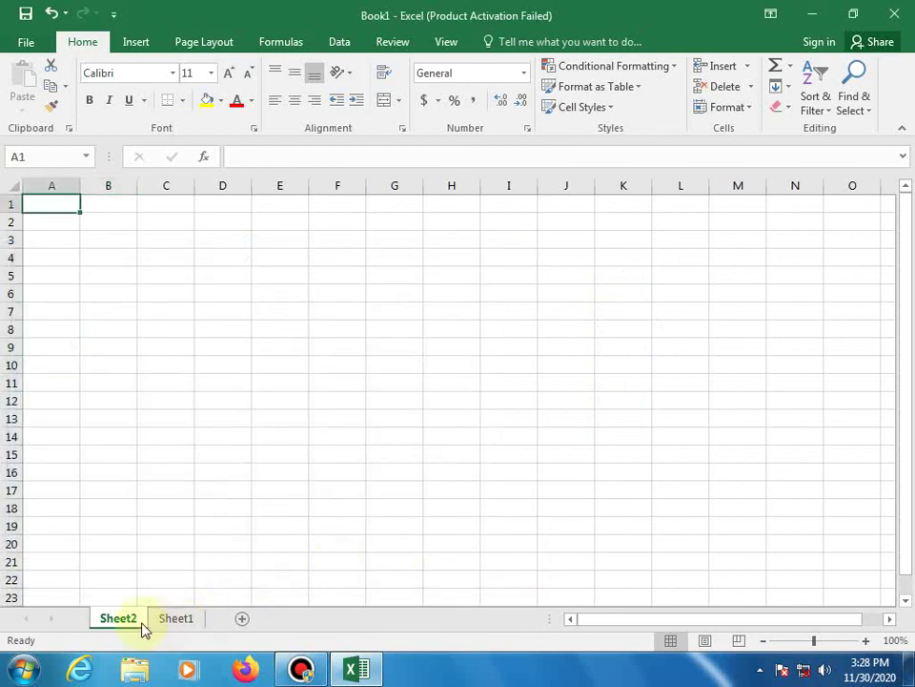
click(173, 619)
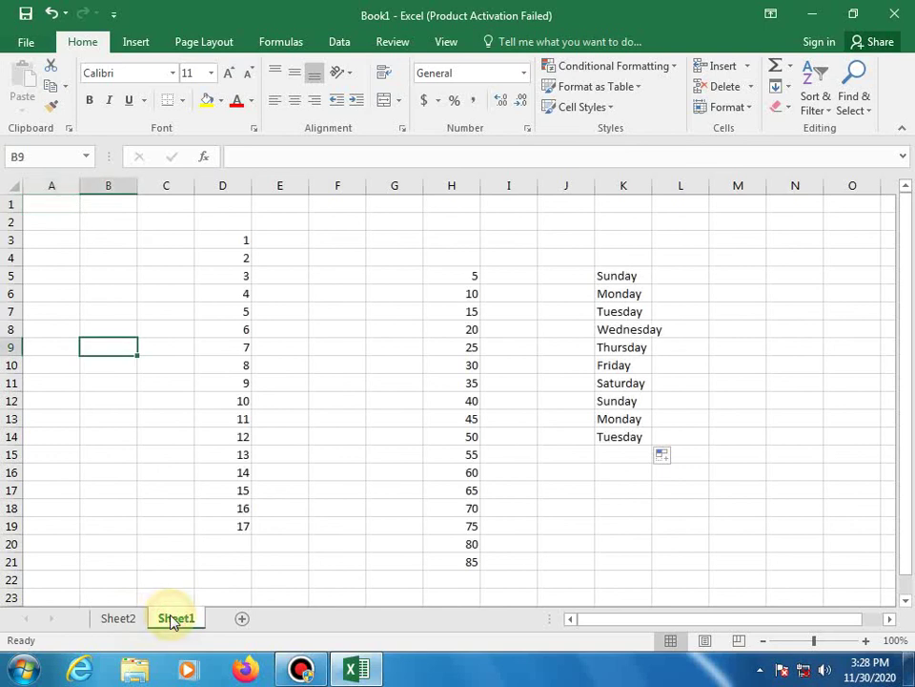
click(109, 622)
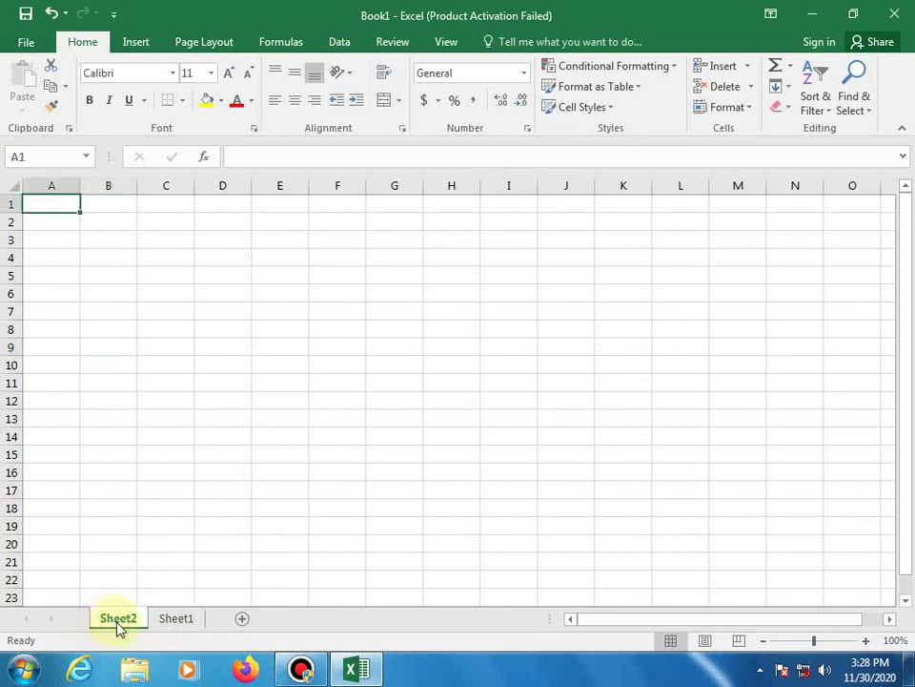
Step: Minimize Excel and show the Untitled image from New folder (2) as a full-screen slide show
click(815, 16)
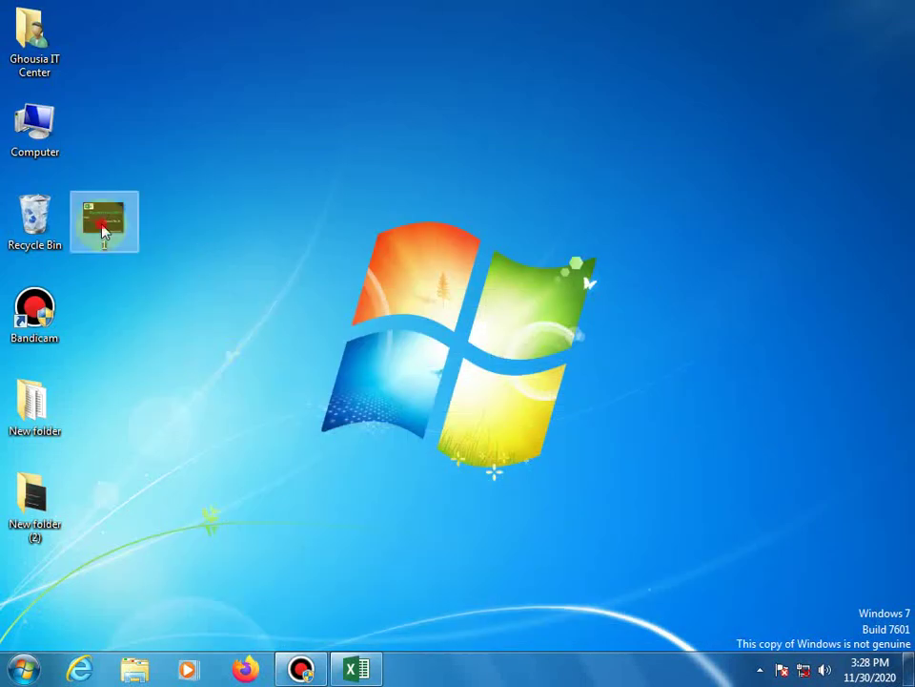
double_click(102, 231)
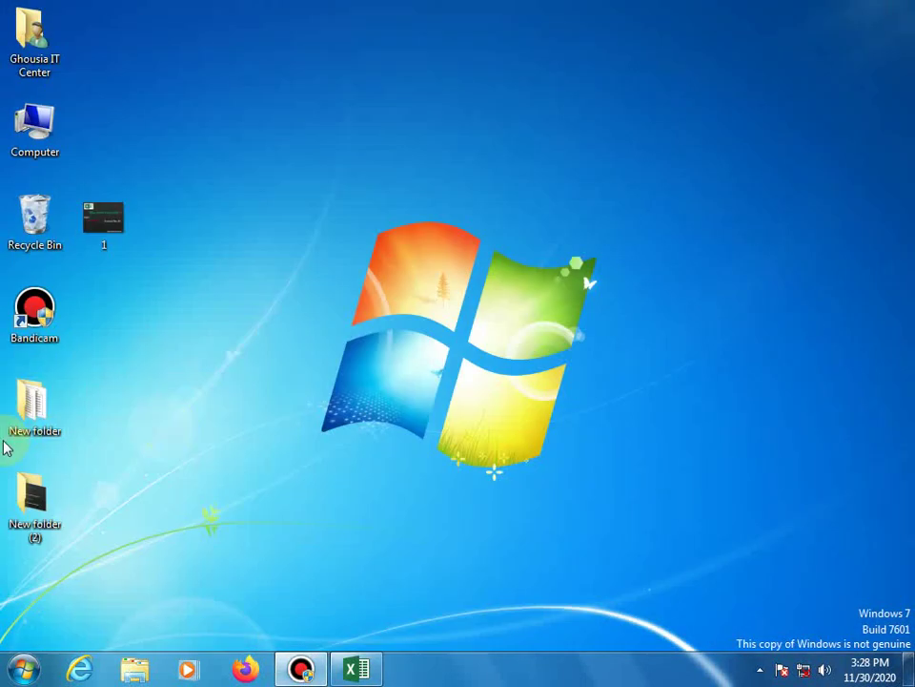
double_click(28, 520)
double_click(297, 211)
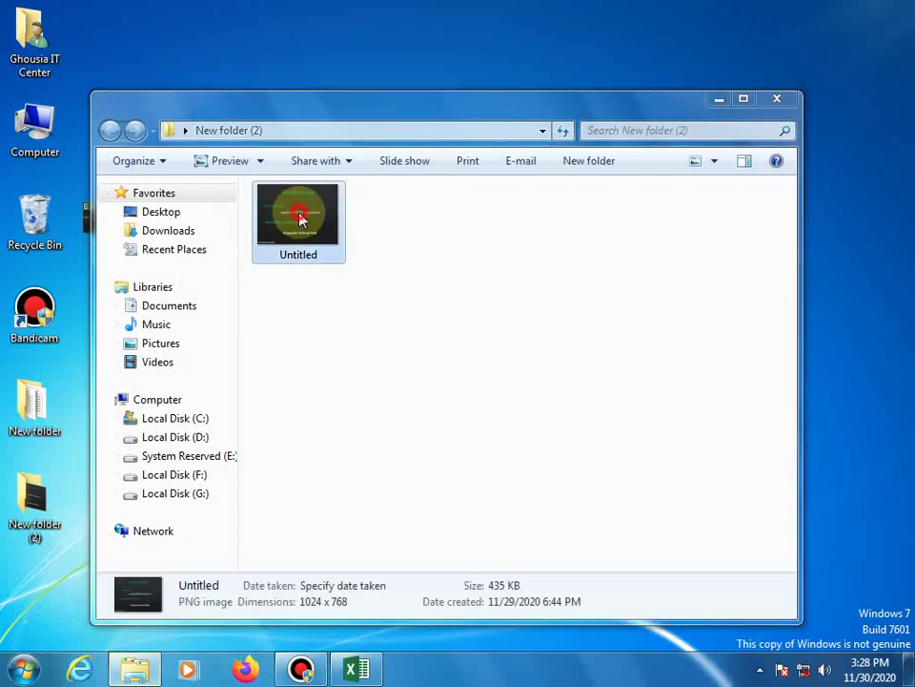
click(456, 624)
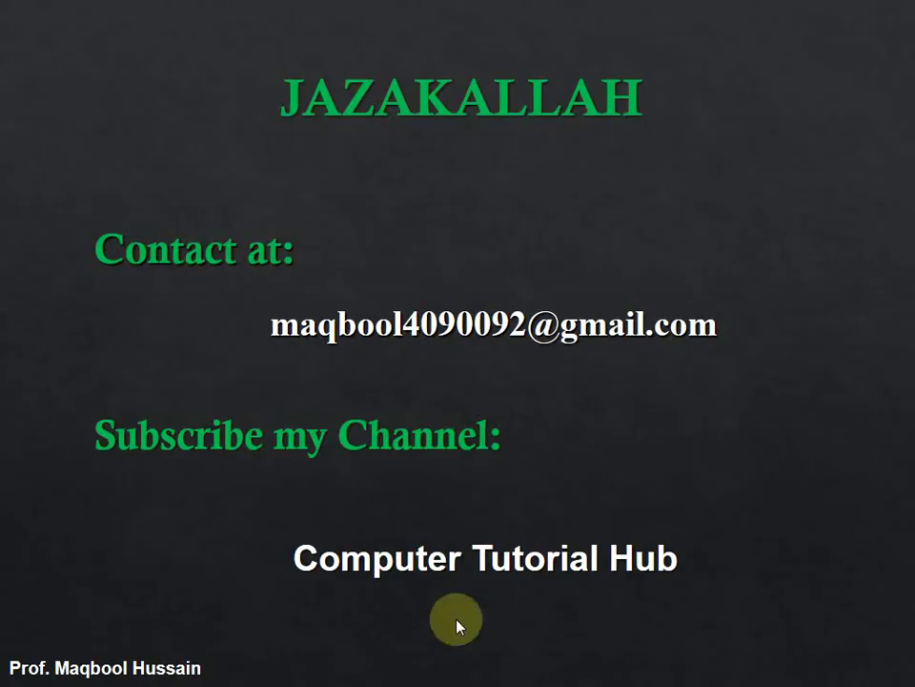